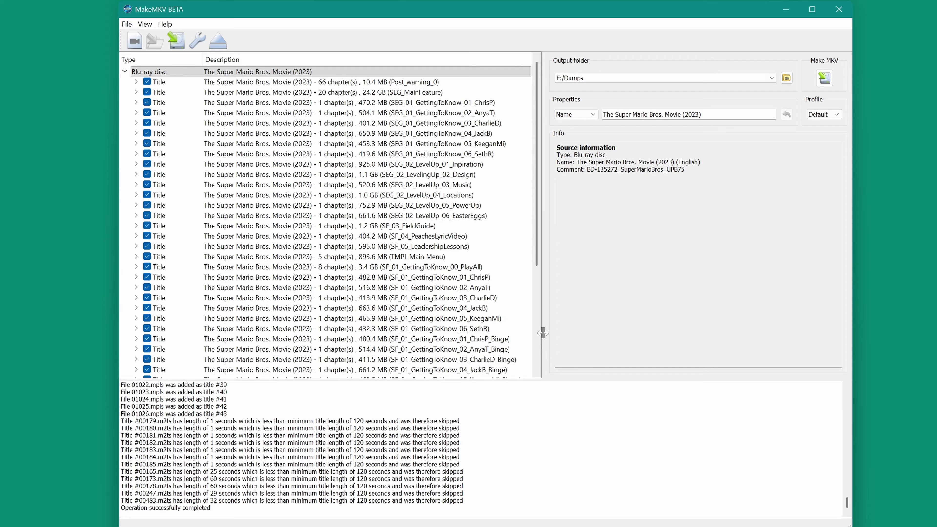
Look through the Blu-ray disc's title list, and open the THE_SUPER_MARIO_BROS_MOVIE UHD disc in the BU40N drive
scroll(499, 331, down, 4)
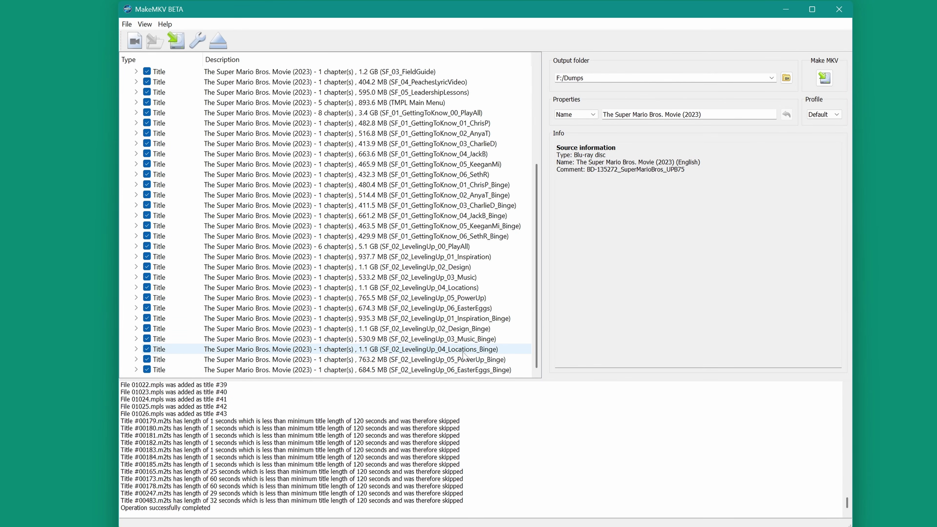
scroll(460, 372, up, 4)
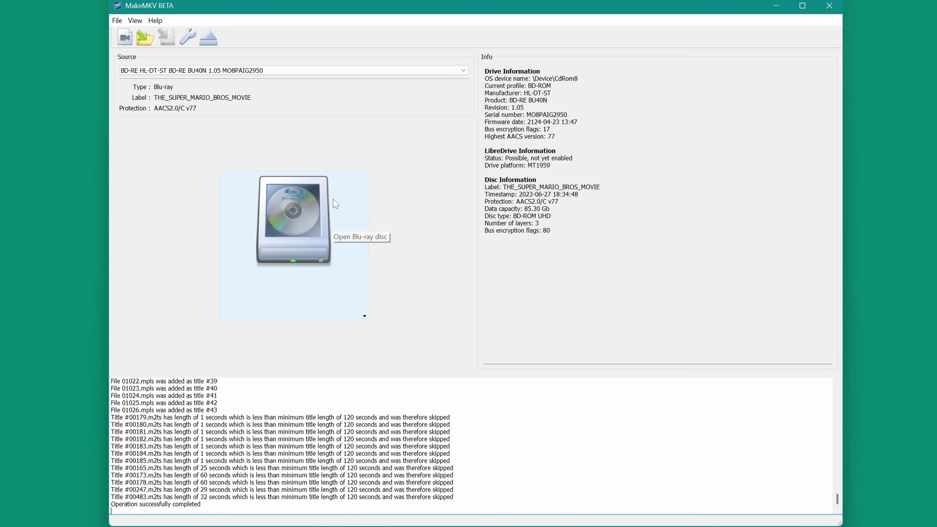
click(295, 219)
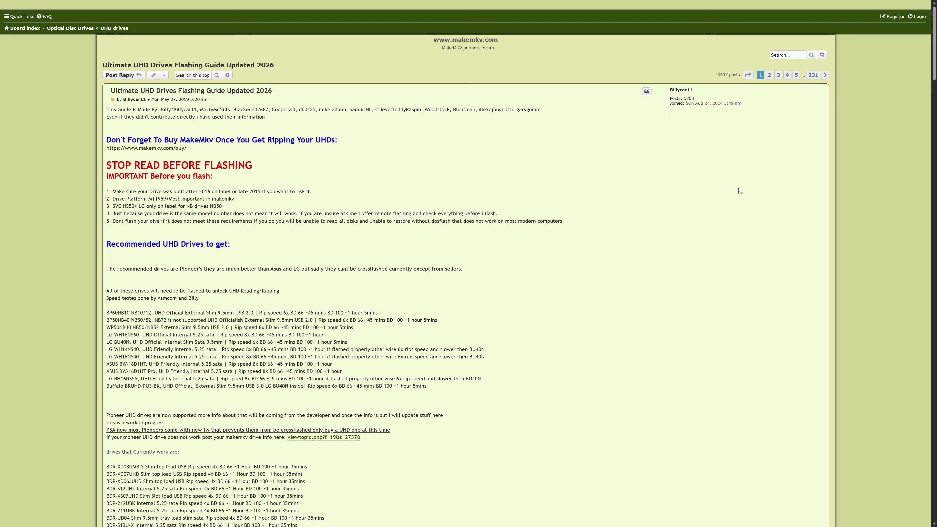
Find the flasher downloads section in the Ultimate UHD Drives Flashing Guide and open the GUI SDF tool thread
scroll(739, 191, down, 10)
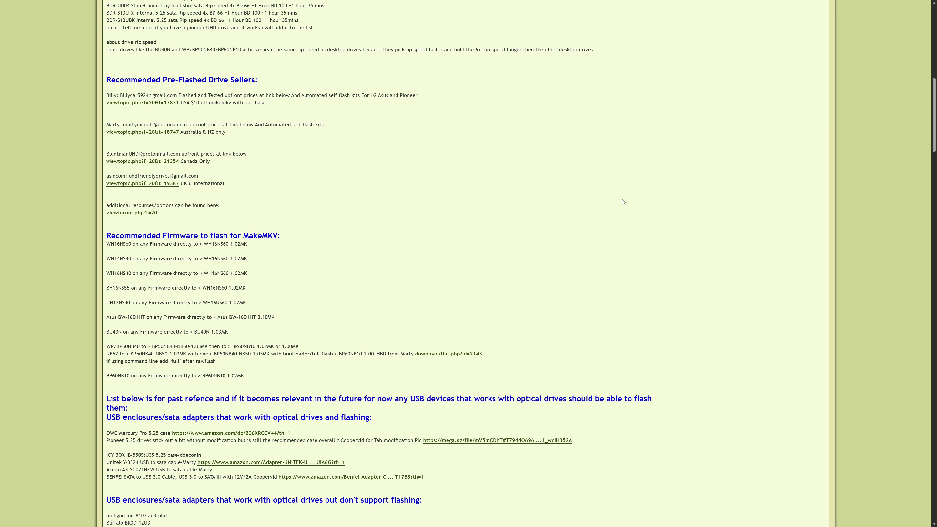
scroll(622, 201, down, 20)
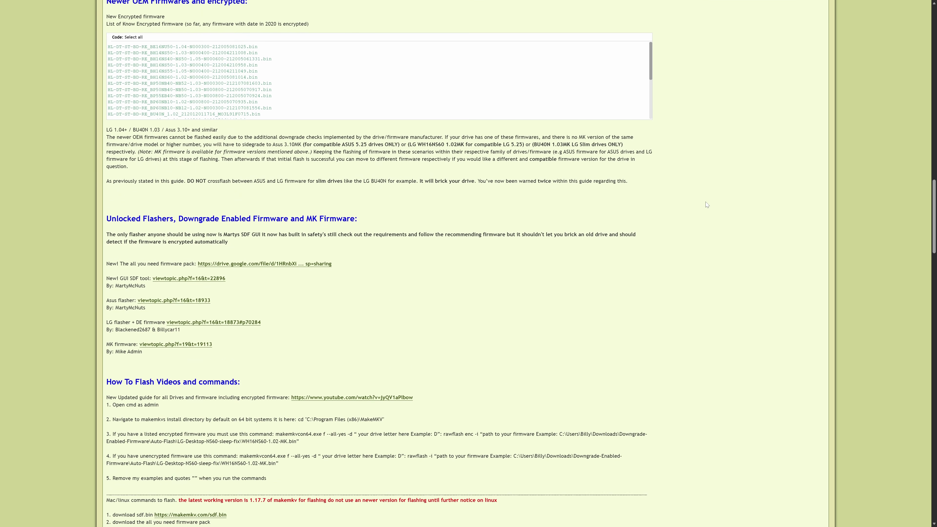
scroll(652, 206, down, 1)
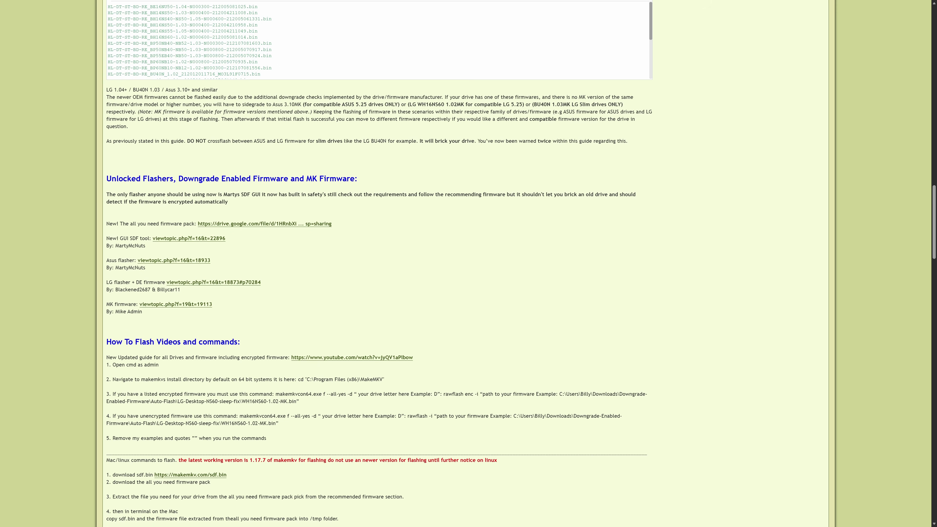
click(185, 239)
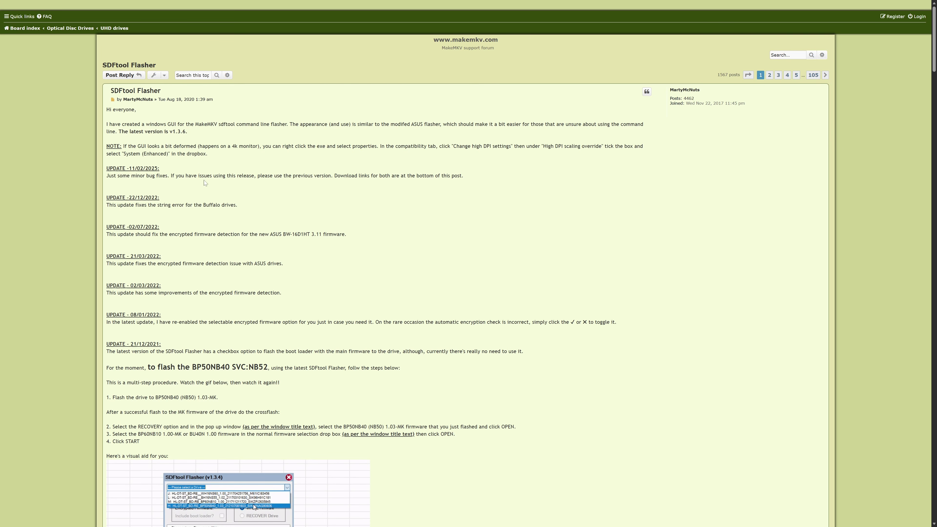
Download the current version (v1.3.6) of SDFtool Flasher from the link near the end of the thread's first post
scroll(235, 165, down, 2)
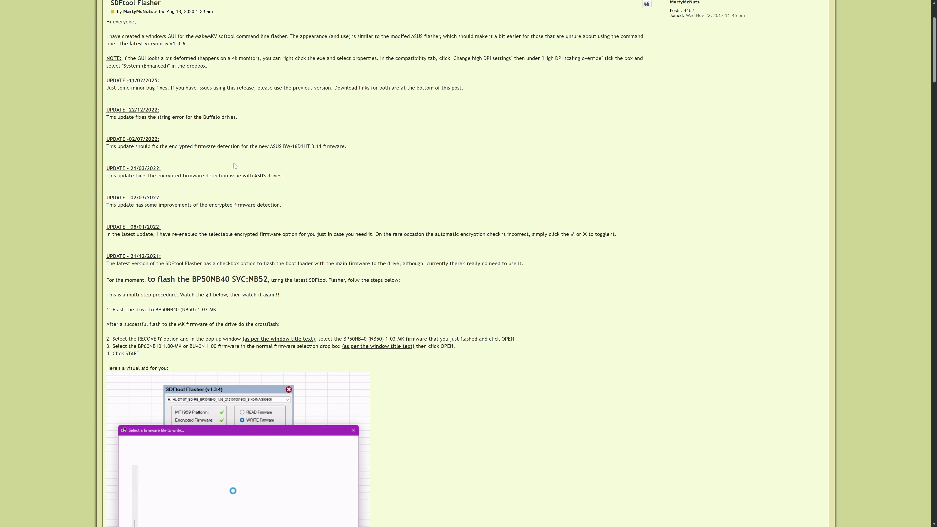
scroll(234, 165, down, 15)
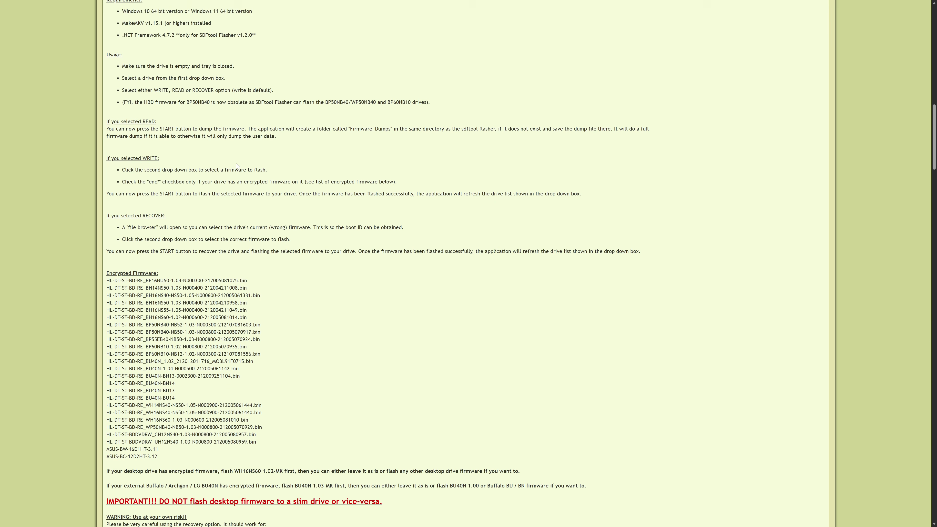
scroll(236, 165, down, 8)
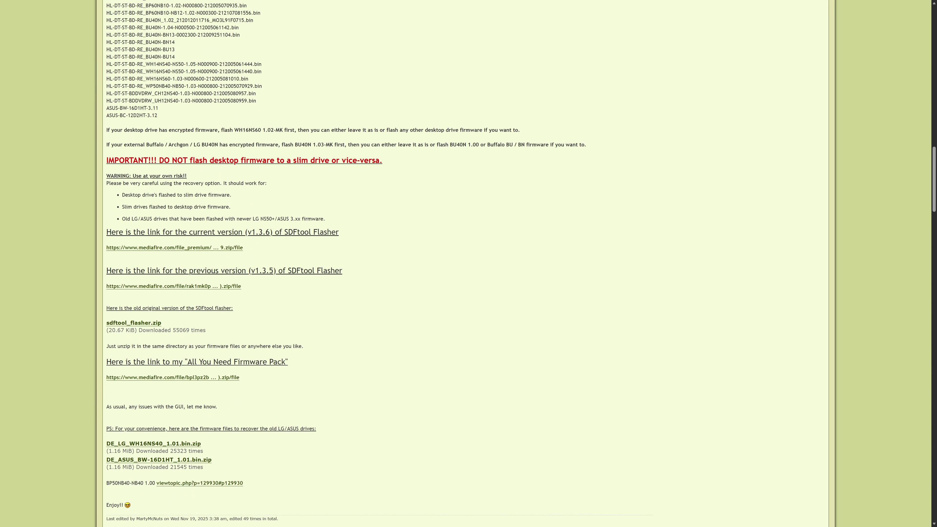
click(172, 248)
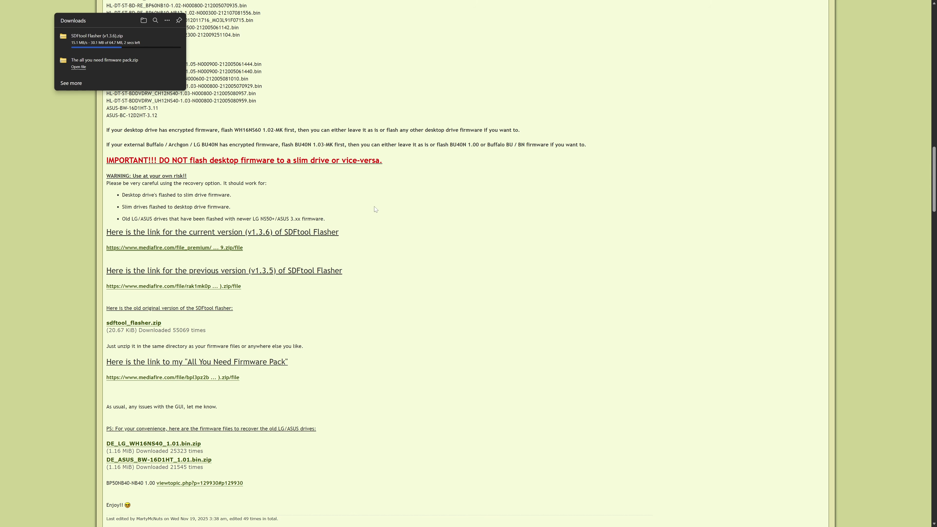
Look up the recommended MakeMKV firmware for the BU40N in the Ultimate UHD Drives Flashing Guide
key(Home)
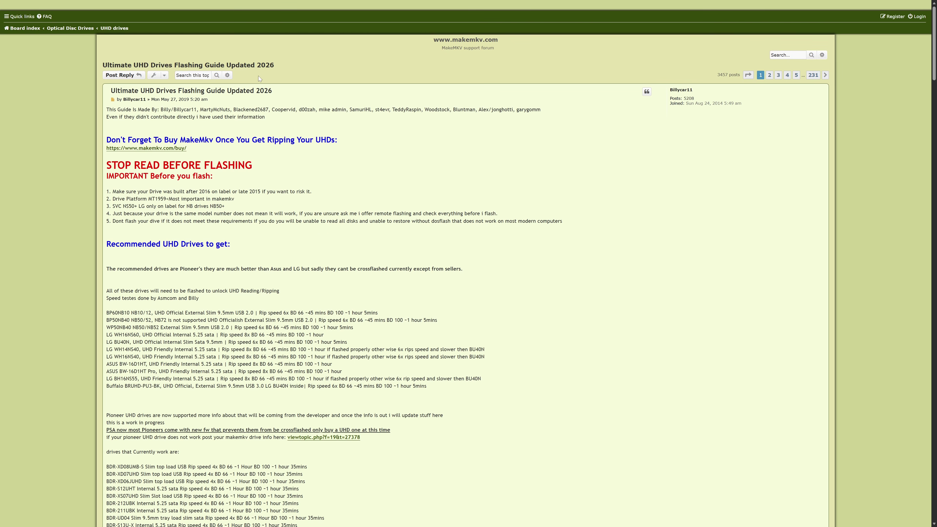
scroll(400, 166, down, 8)
scroll(400, 166, down, 8)
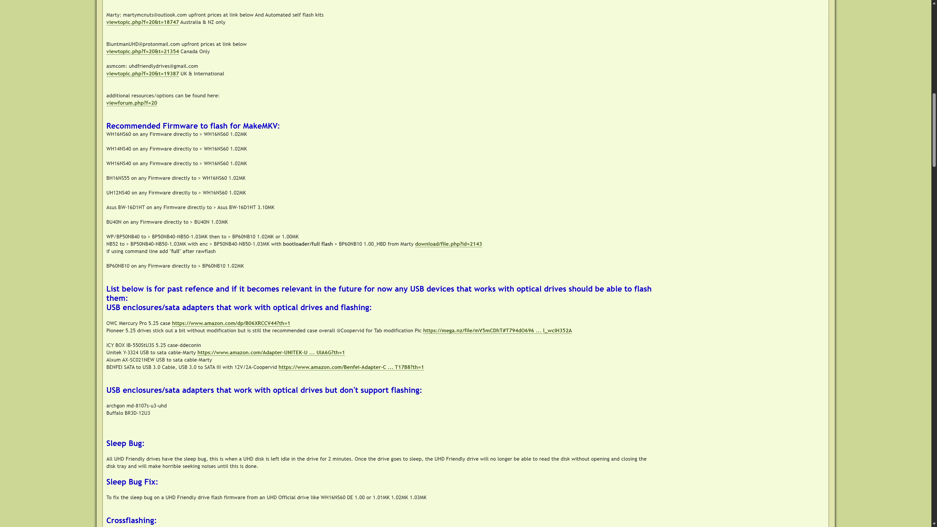
drag(107, 222, 218, 223)
Show the desktop and extract the SDFtool Flasher (v1.3.6) archive into its own folder with 7-Zip
key(super+d)
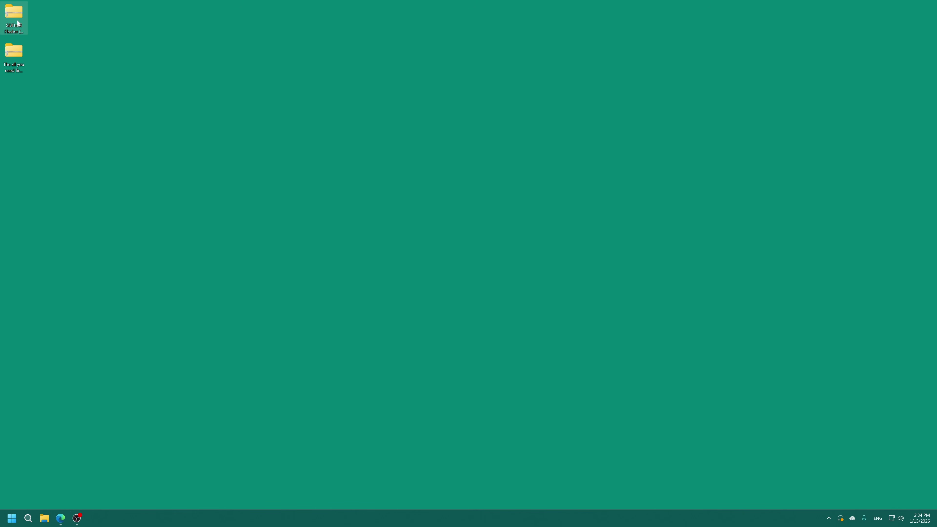
click(17, 20)
right_click(17, 16)
mouse_move(45, 48)
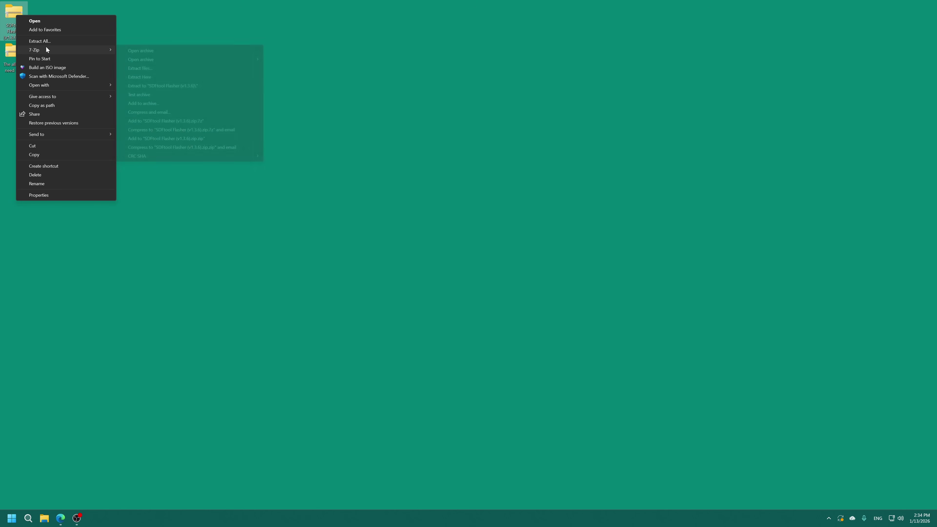
click(189, 85)
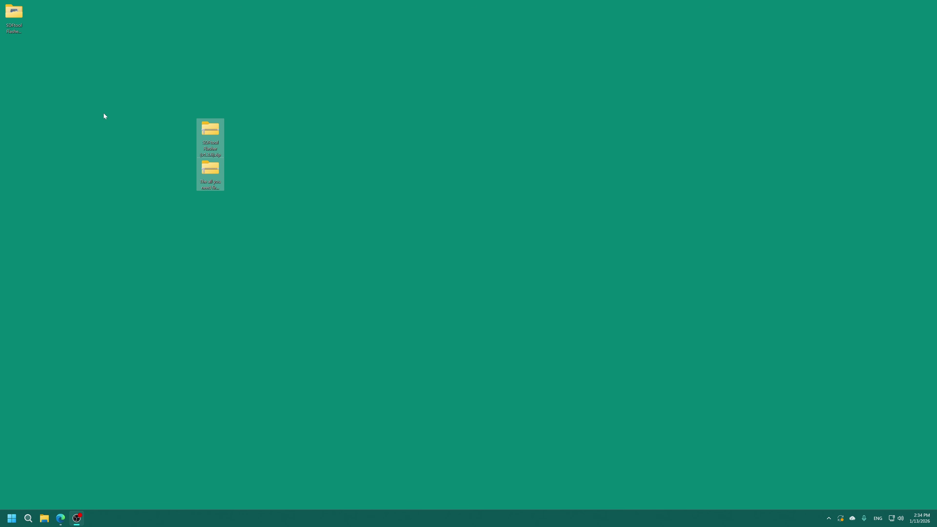
Extract the "The all you need firmware pack" archive into its own folder on the desktop with 7-Zip
click(96, 94)
click(210, 170)
right_click(210, 170)
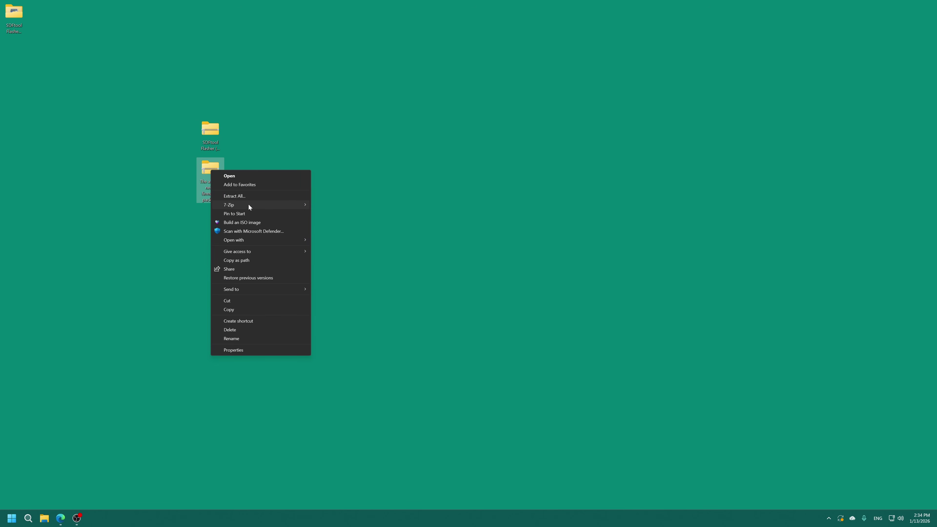
mouse_move(248, 205)
click(368, 242)
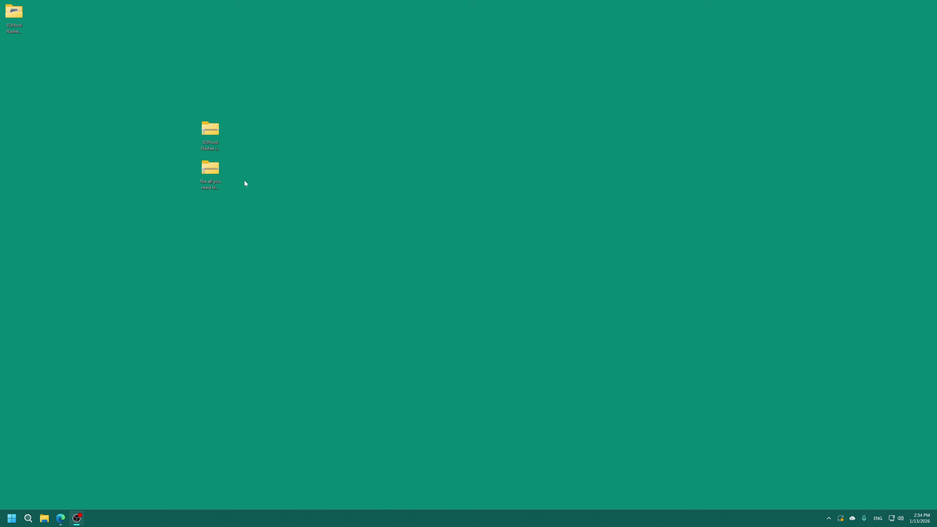
Examine the LG slim BU40N folder in the extracted firmware pack, and close the folder window
double_click(26, 55)
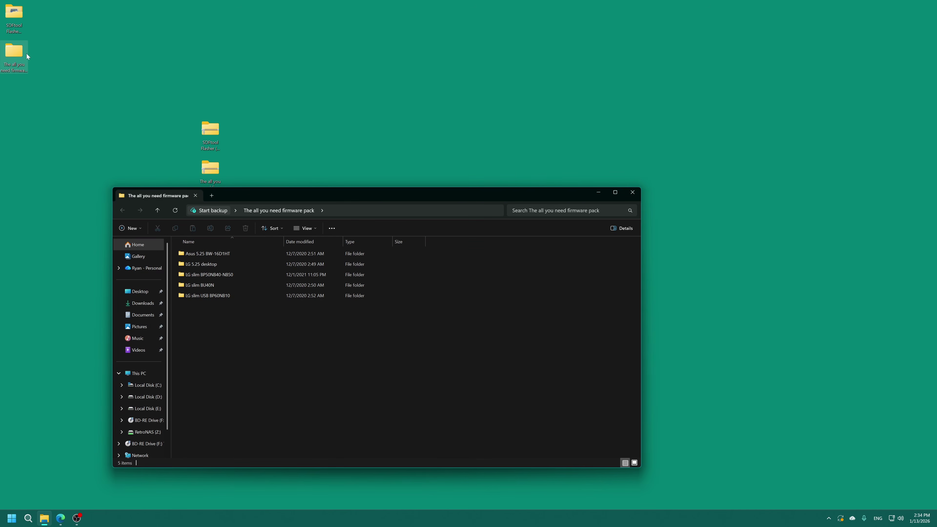
double_click(217, 287)
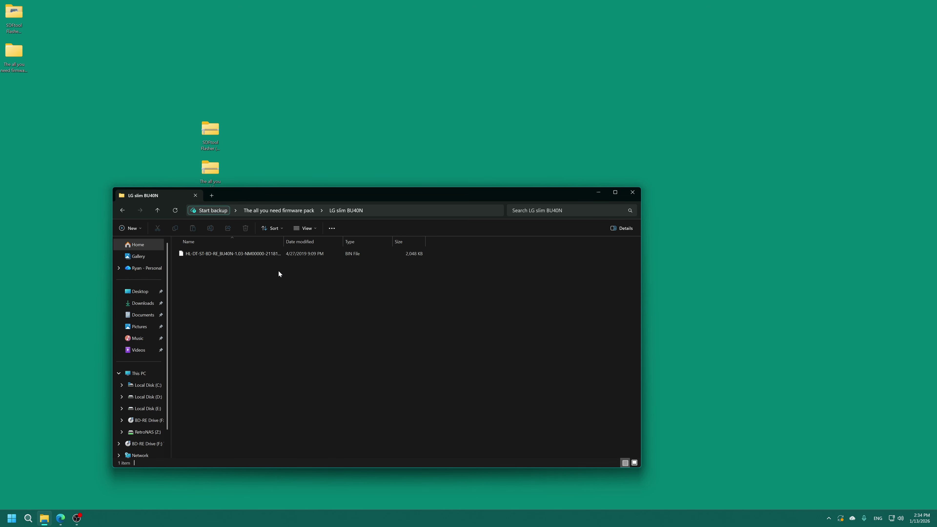
key(alt+Left)
click(196, 195)
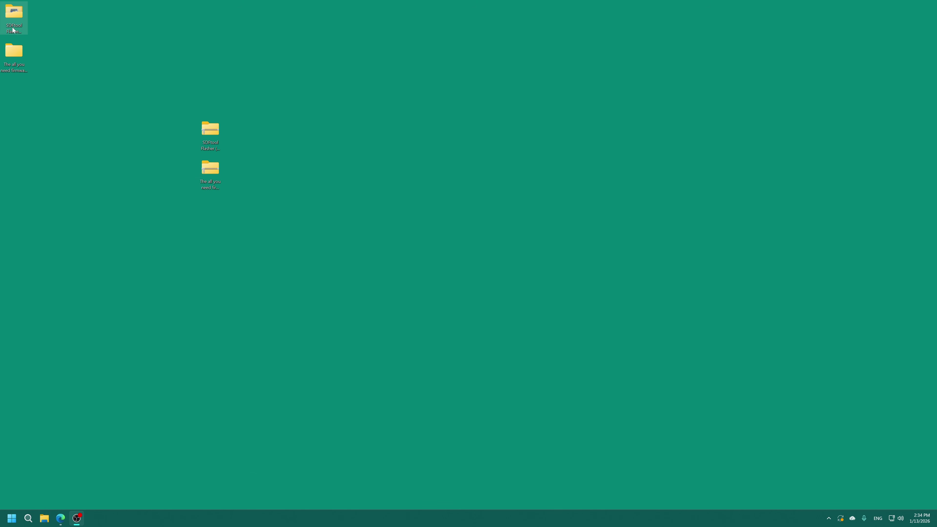
Open the extracted SDFtool Flasher (v1.3.6) folder, run SDFtool Flasher.exe to check its window, and close the program
double_click(13, 29)
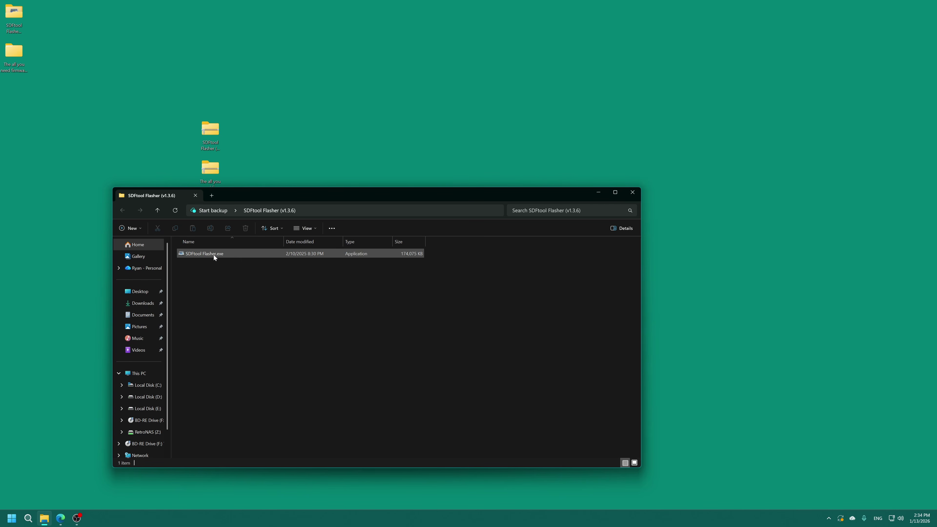
double_click(213, 255)
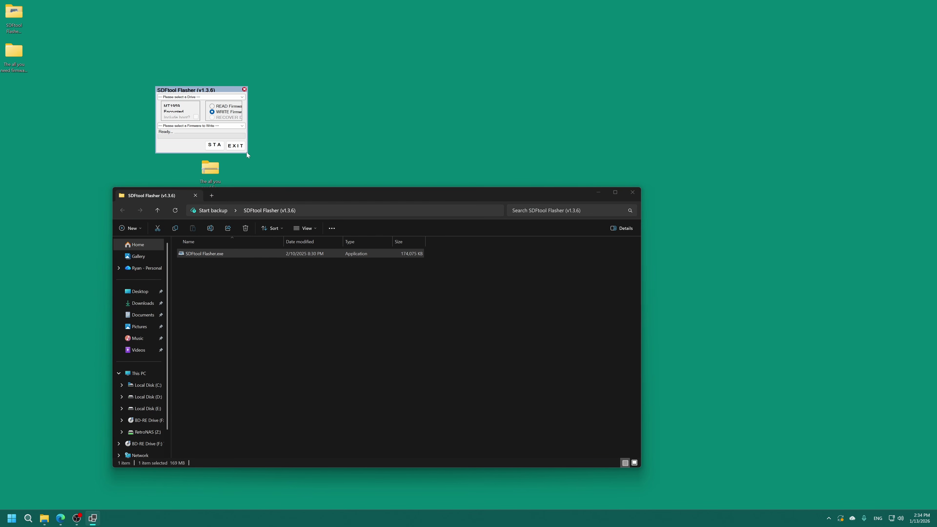
click(244, 90)
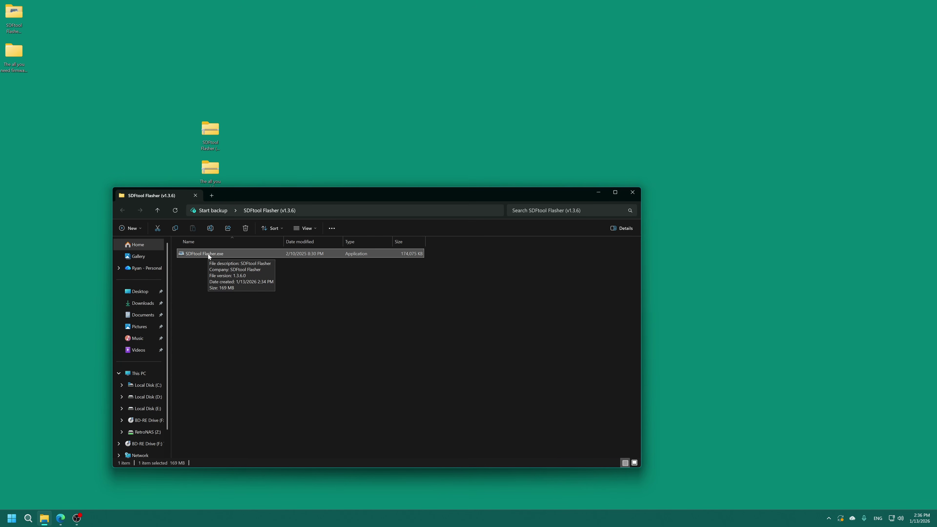
Override the high DPI scaling behavior of SDFtool Flasher.exe with System (Enhanced) in its compatibility properties
right_click(208, 254)
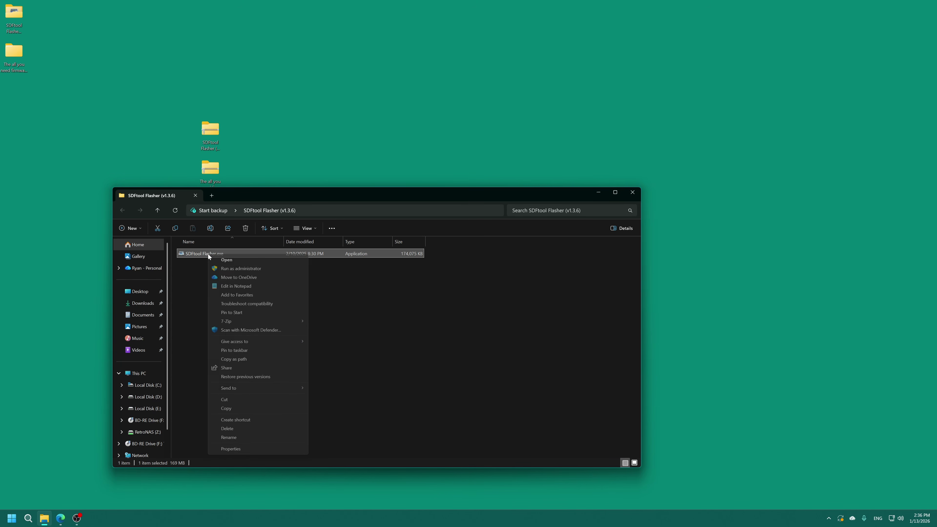
click(247, 447)
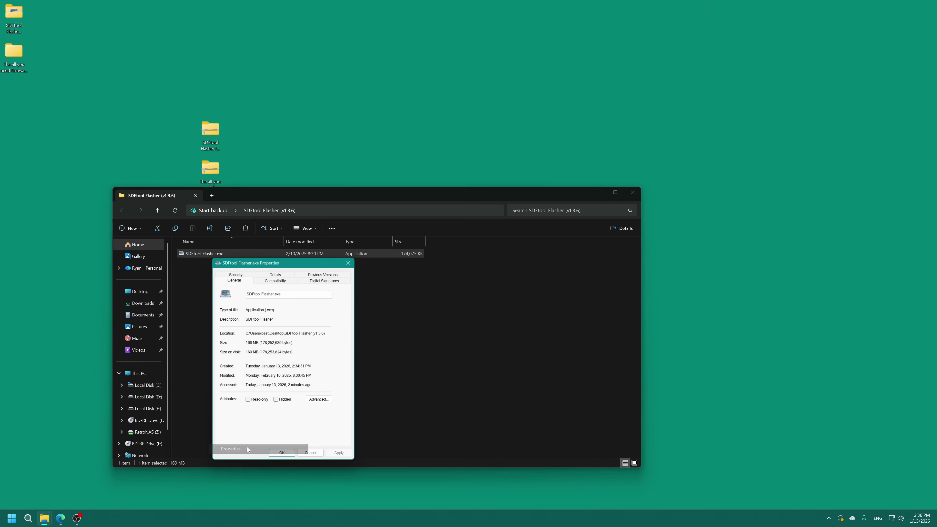
click(275, 280)
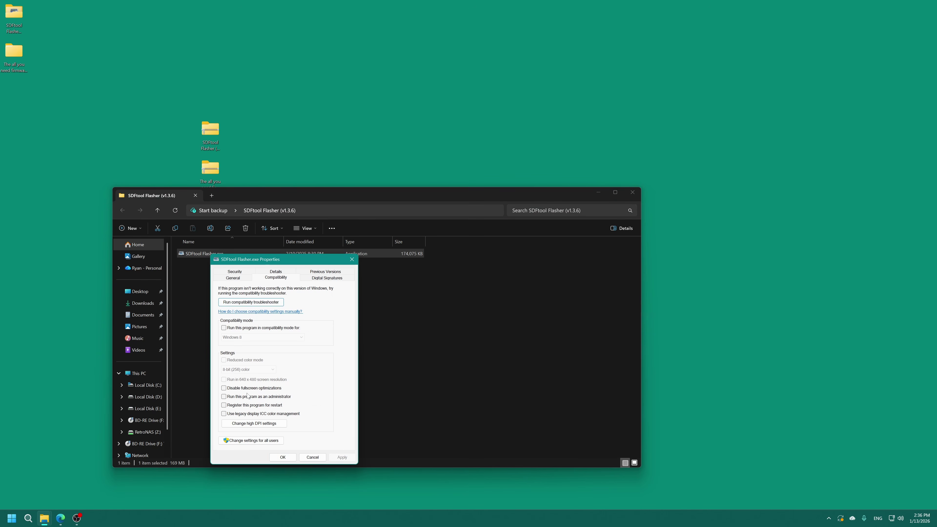
click(253, 423)
click(246, 398)
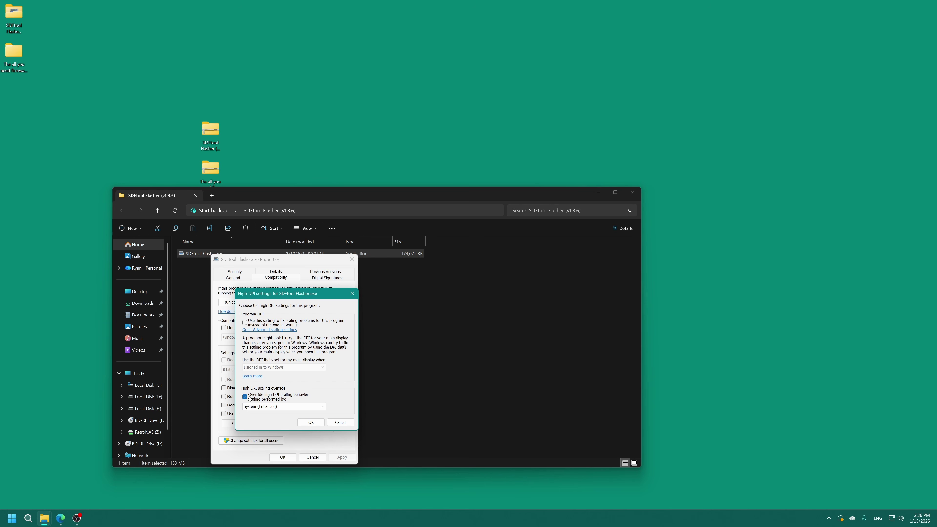
click(311, 422)
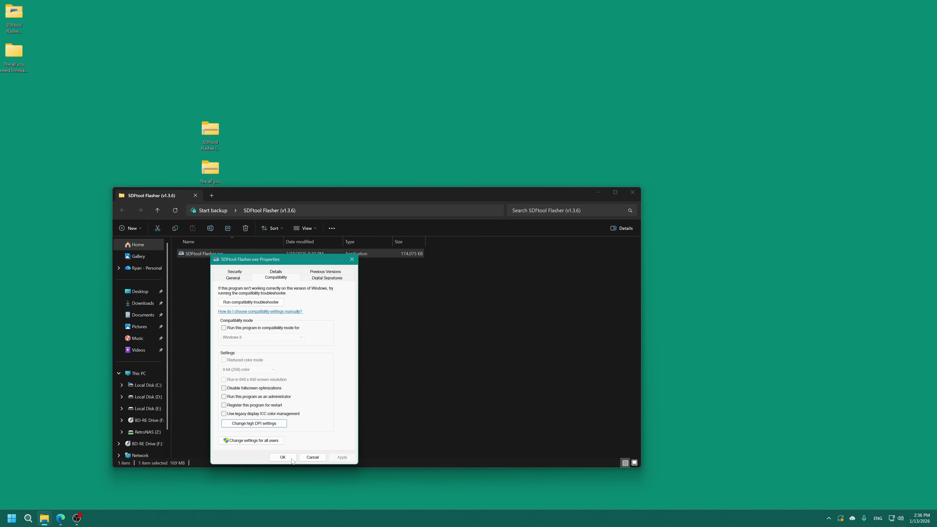
click(283, 456)
Launch SDFtool Flasher.exe and select the F: HL-DT-ST BD-RE BU40N 1.05 drive as the one to flash
double_click(200, 254)
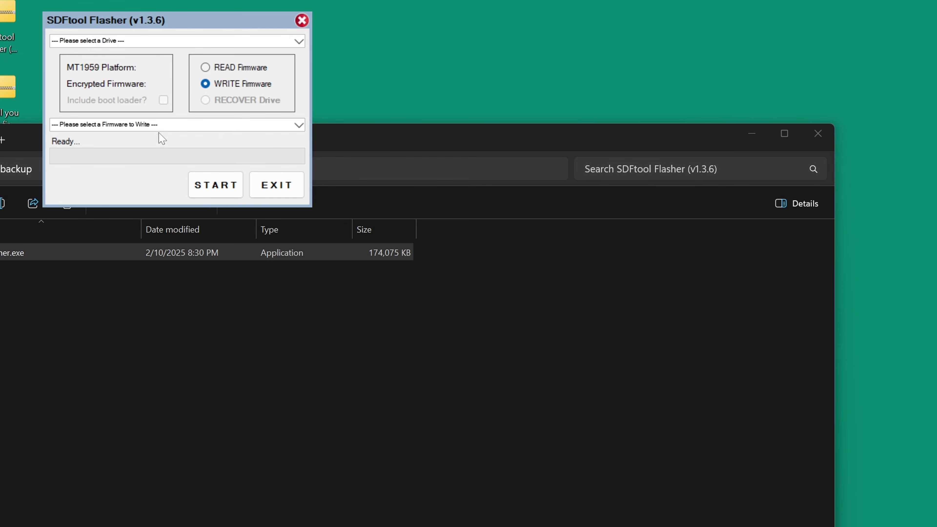
click(295, 42)
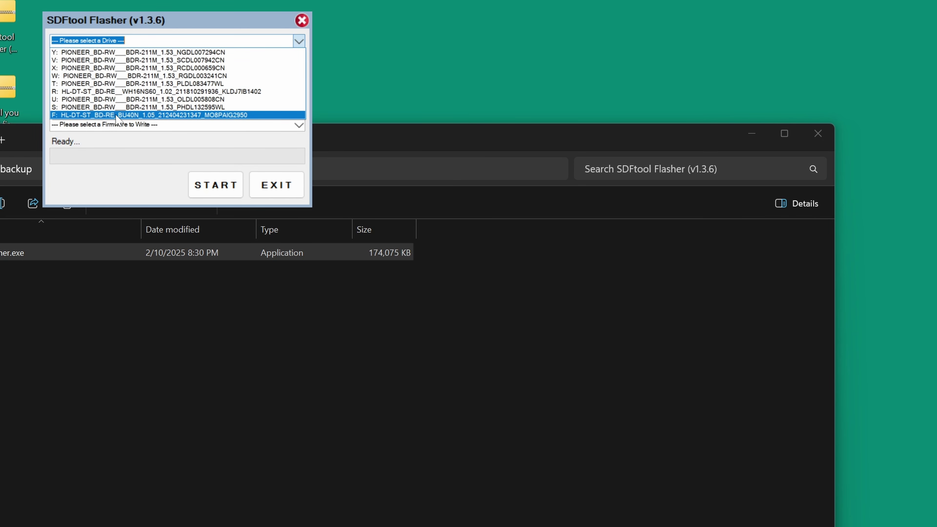
click(157, 114)
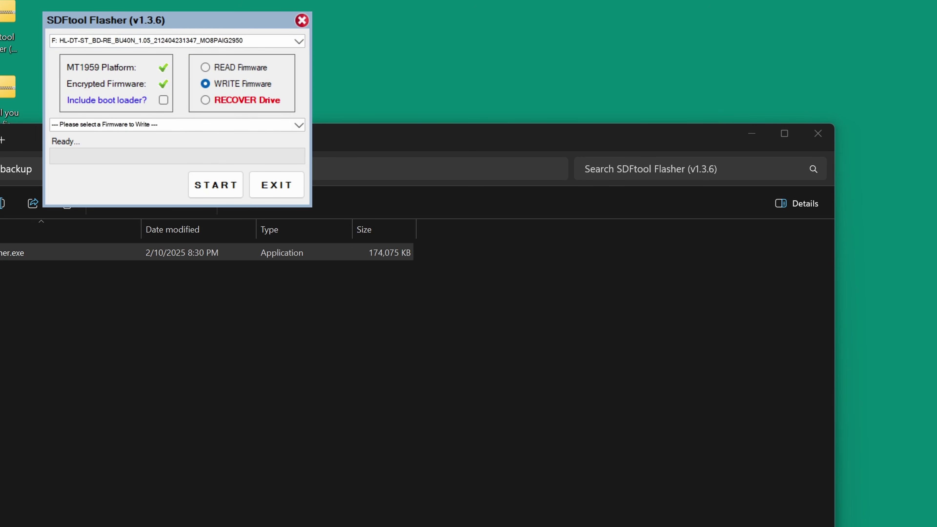
Flash the drive with HL-DT-ST-BD-RE_BU40N-1.03-NM00000-211810241934.bin from the firmware pack's LG slim BU40N folder on the desktop
click(297, 126)
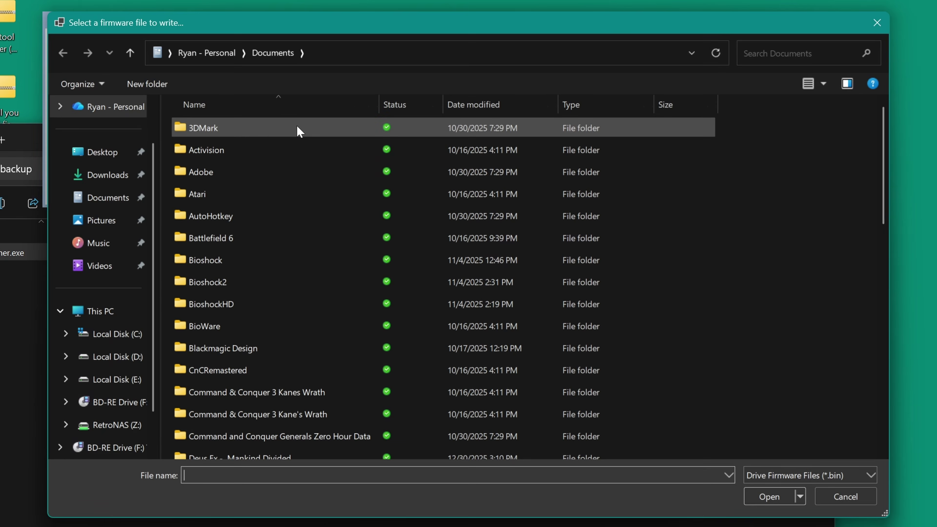
click(122, 153)
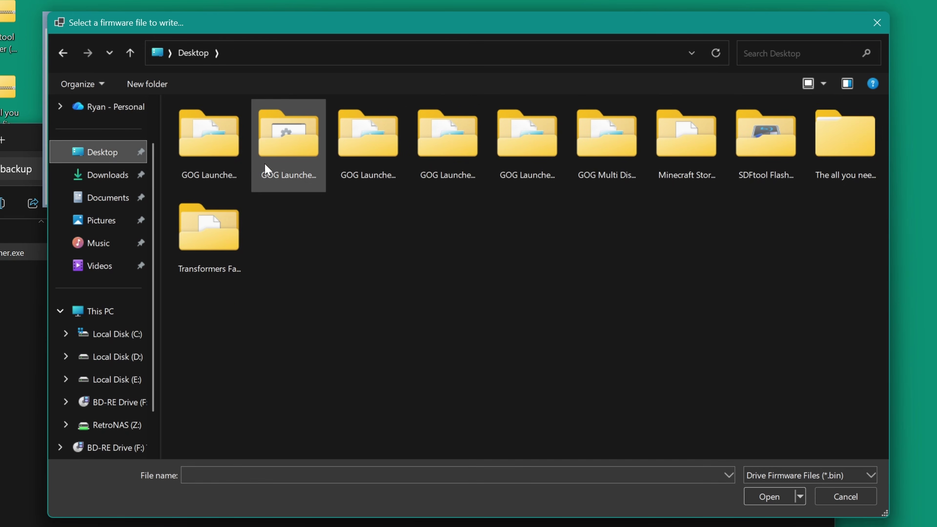
double_click(848, 137)
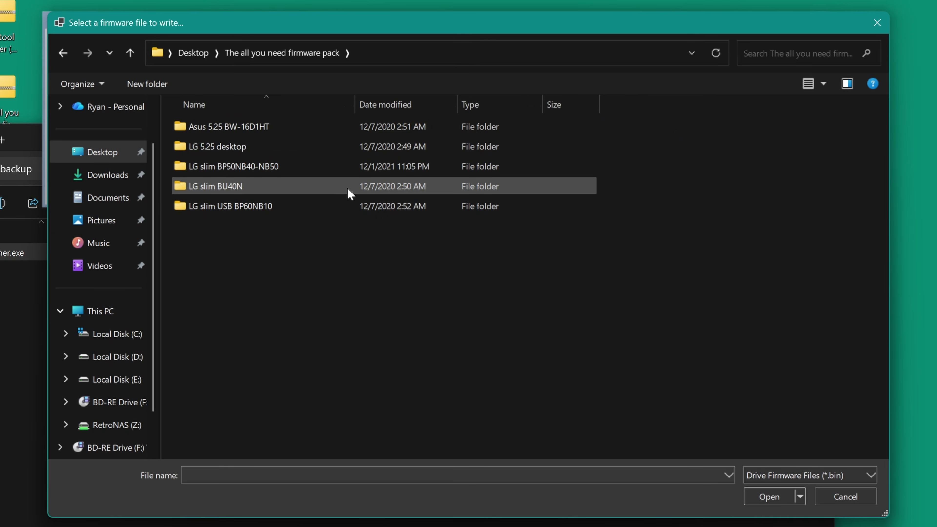
double_click(250, 188)
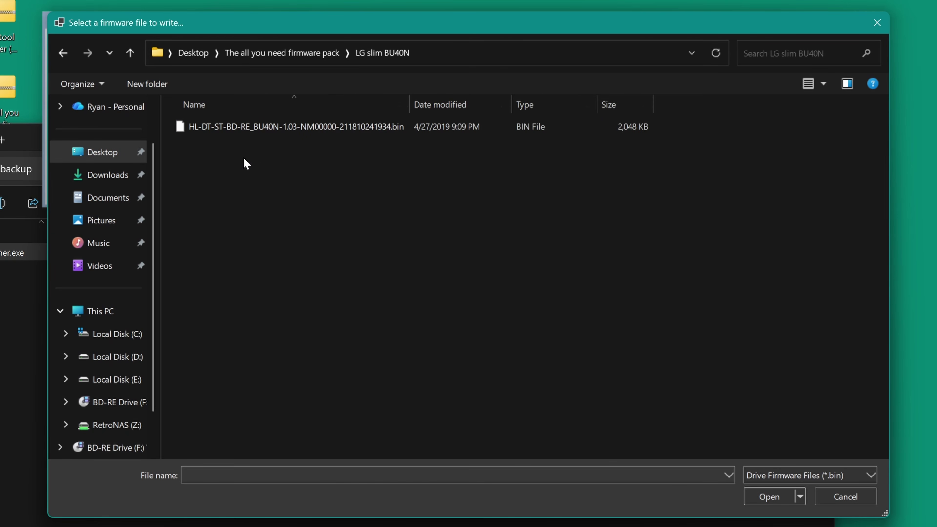
double_click(263, 128)
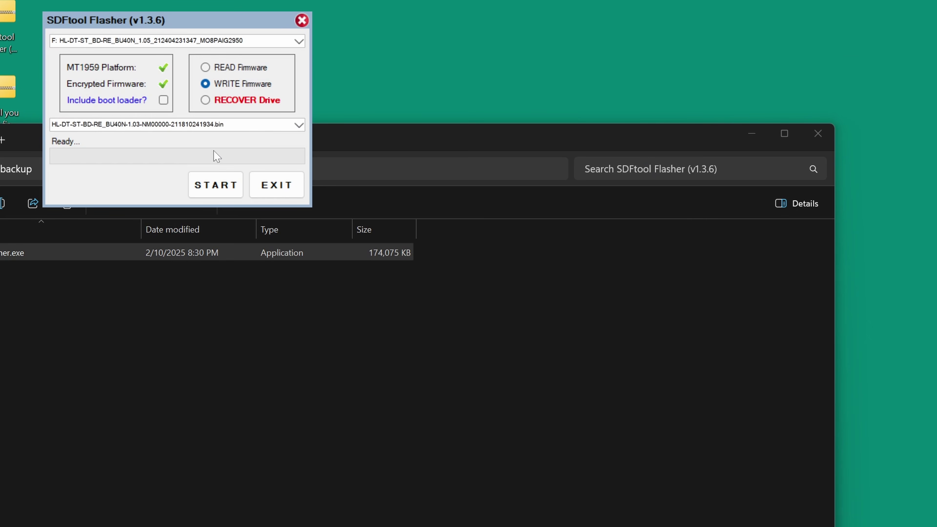
click(217, 185)
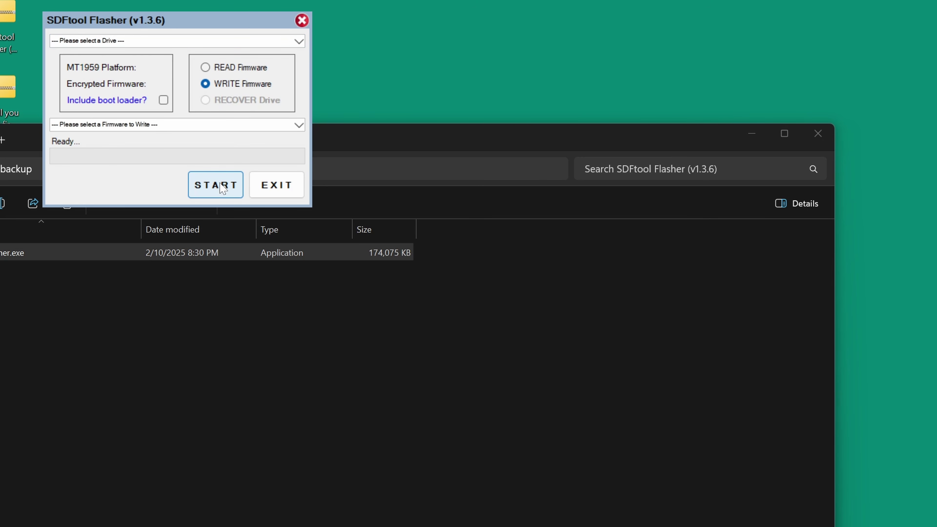
Check the firmware version of the F: BU40N drive in the drive list, and exit SDFtool Flasher
click(299, 41)
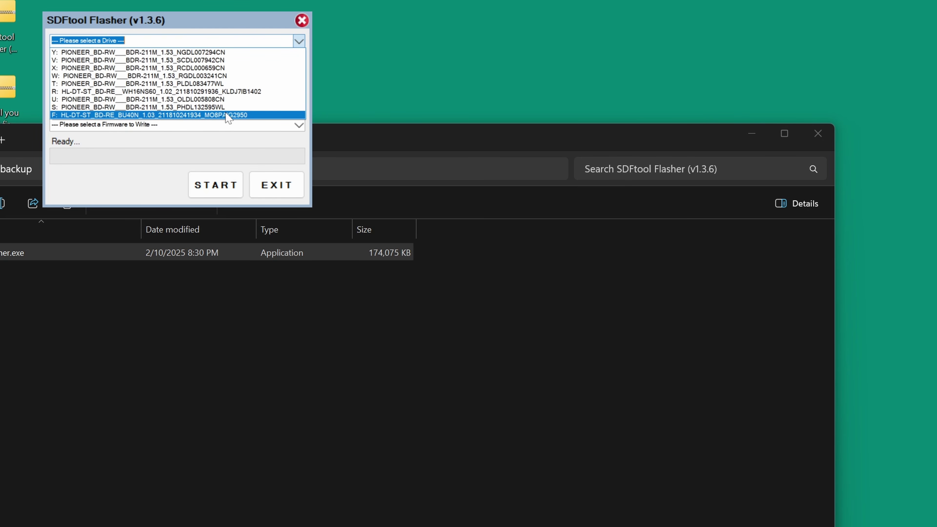
click(277, 188)
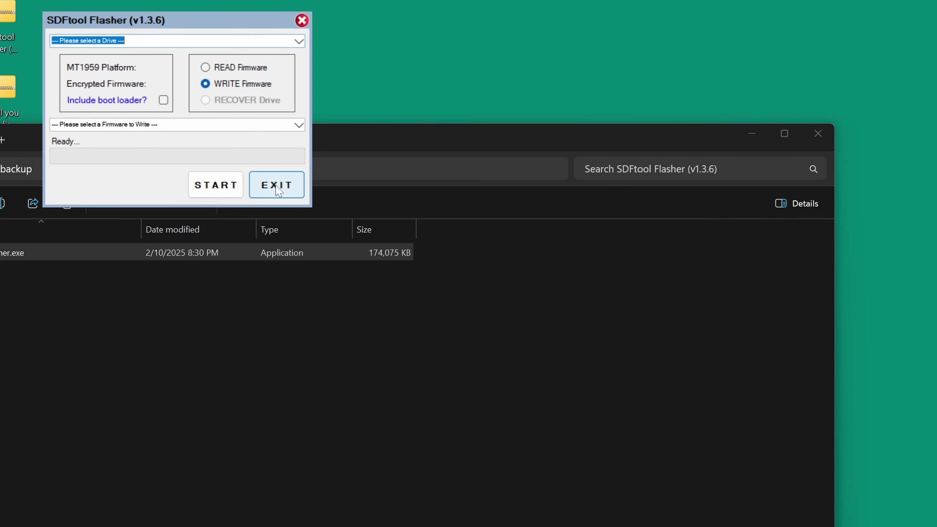
click(280, 189)
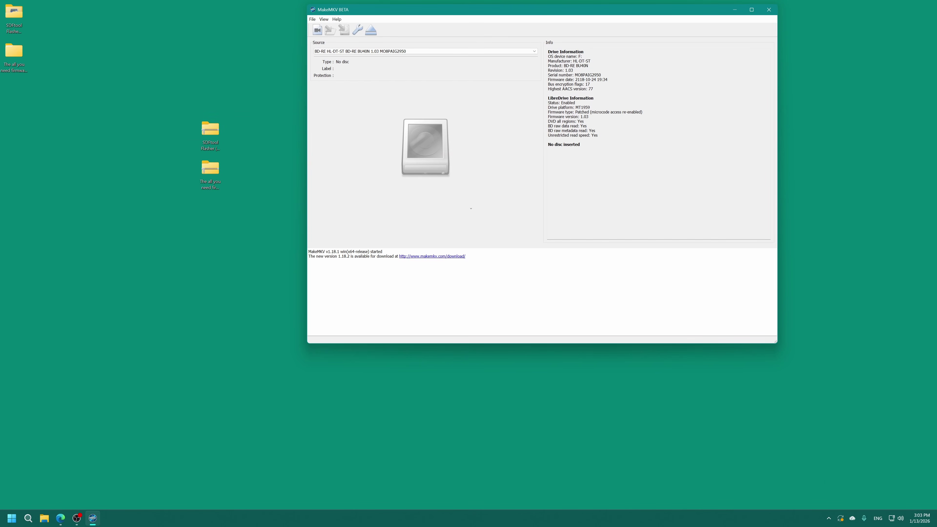
Switch to MakeMKV, examine the drive's LibreDrive information, and widen the title list to look through the Super Mario Bros. Movie disc's titles
drag(561, 103, 574, 103)
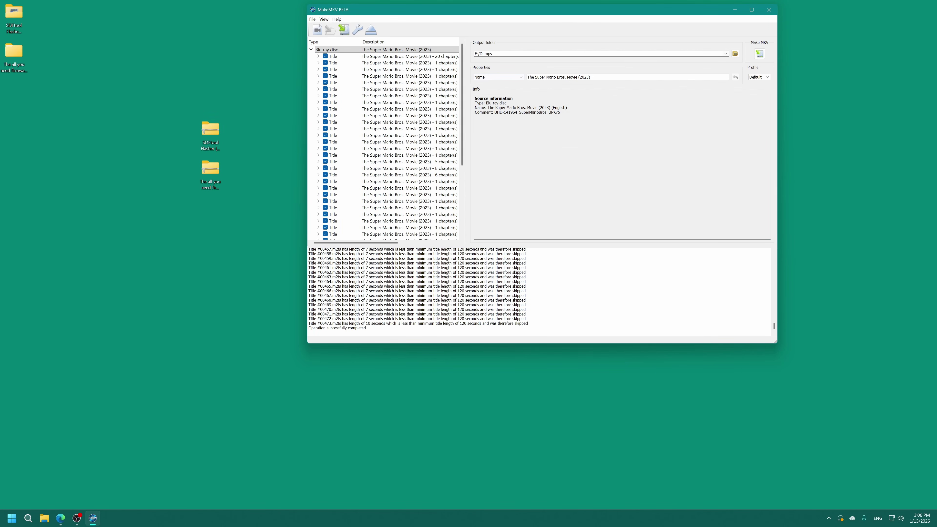
drag(466, 130, 570, 130)
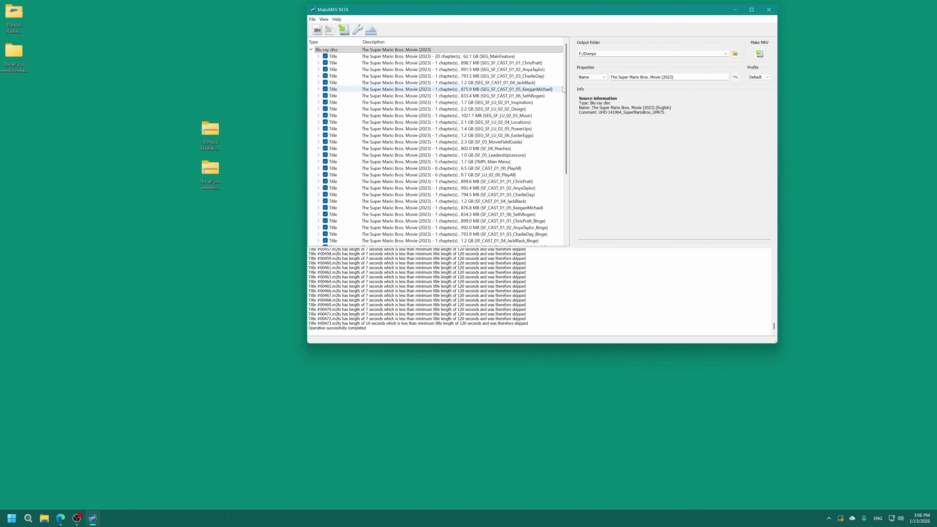
drag(567, 87, 565, 121)
drag(565, 121, 566, 166)
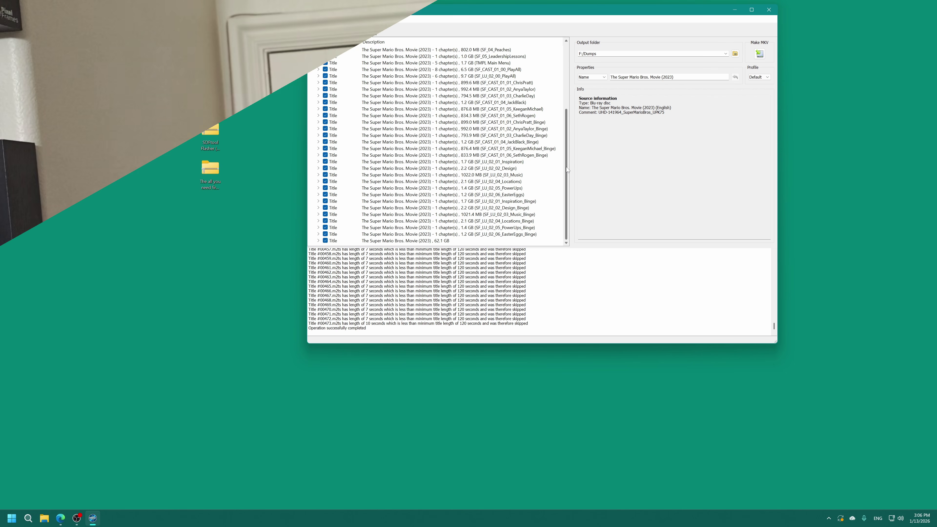